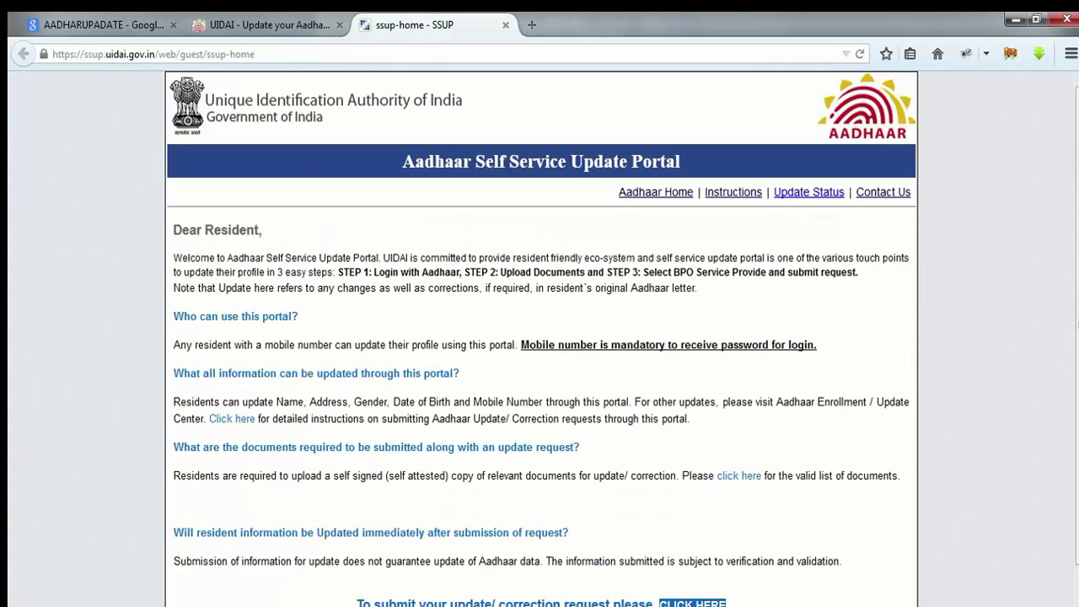
Open the SSUP update-request login page via the home page's CLICK HERE link
scroll(941, 475, down, 1)
click(690, 563)
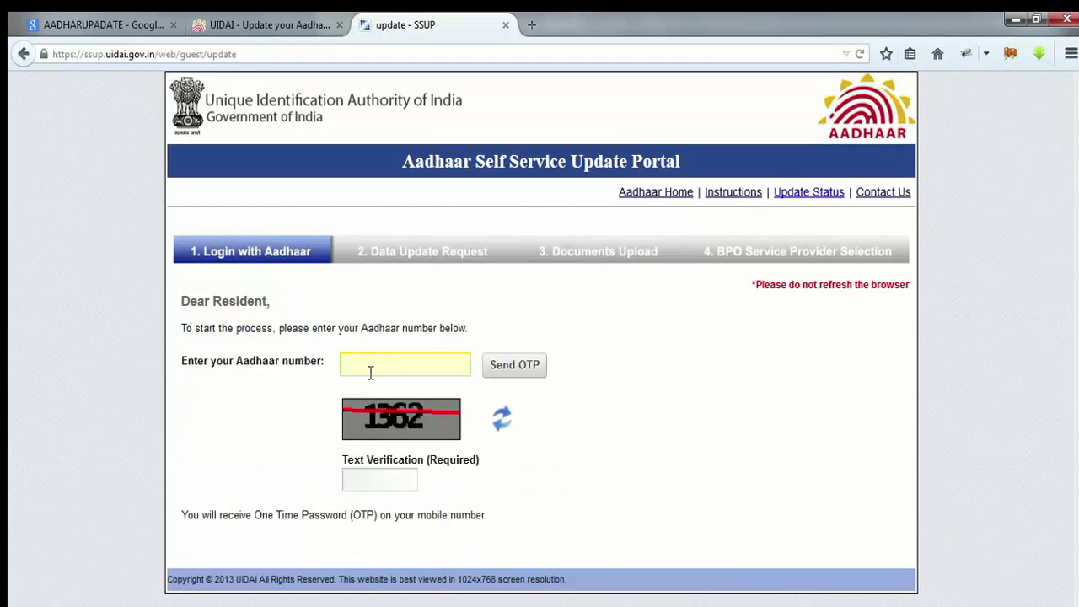
Request an OTP for the Aadhaar number, enter the received code, and log in
click(513, 366)
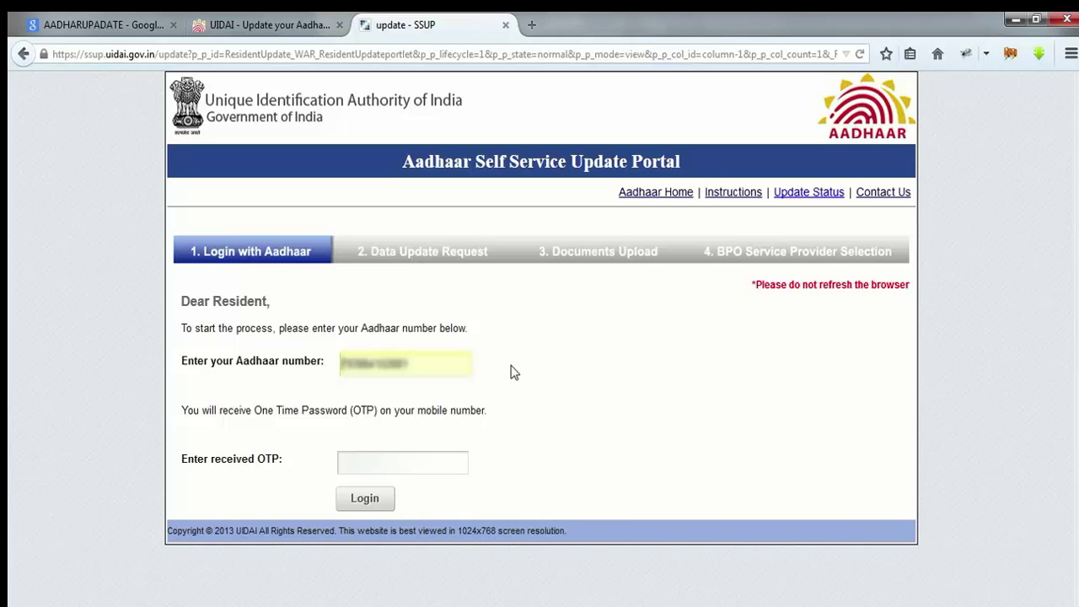
click(343, 465)
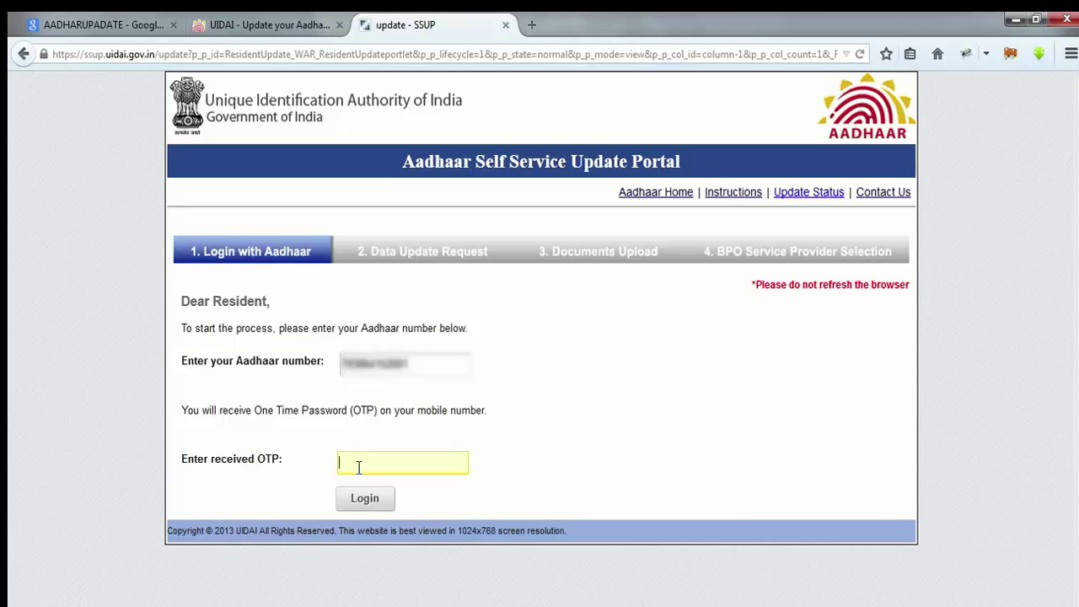
click(374, 503)
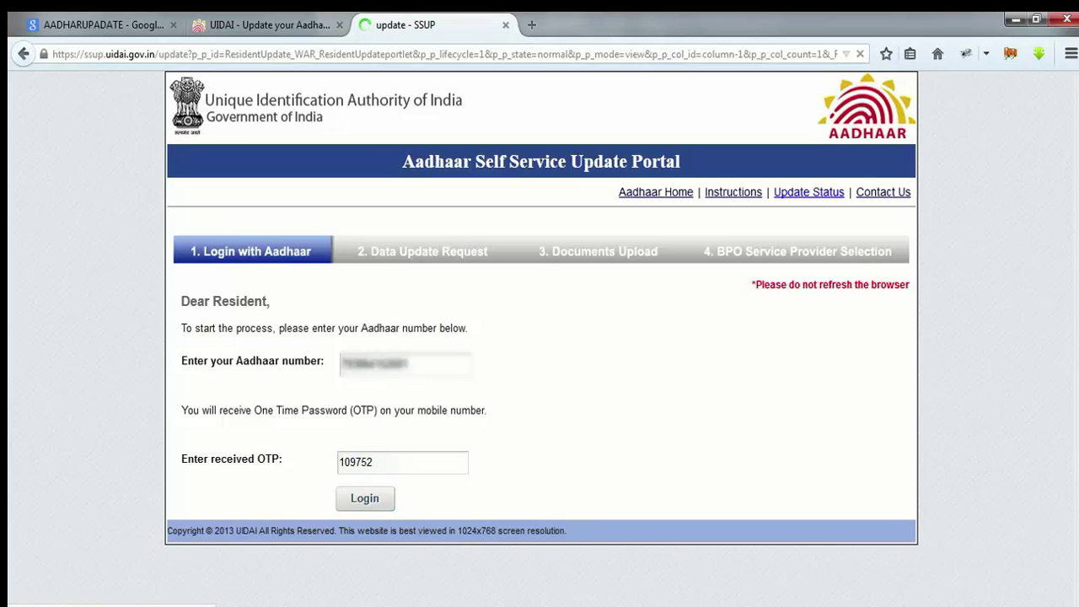
Change Notepad's second note line from CLICK to STEP 2, then minimize Notepad
click(160, 540)
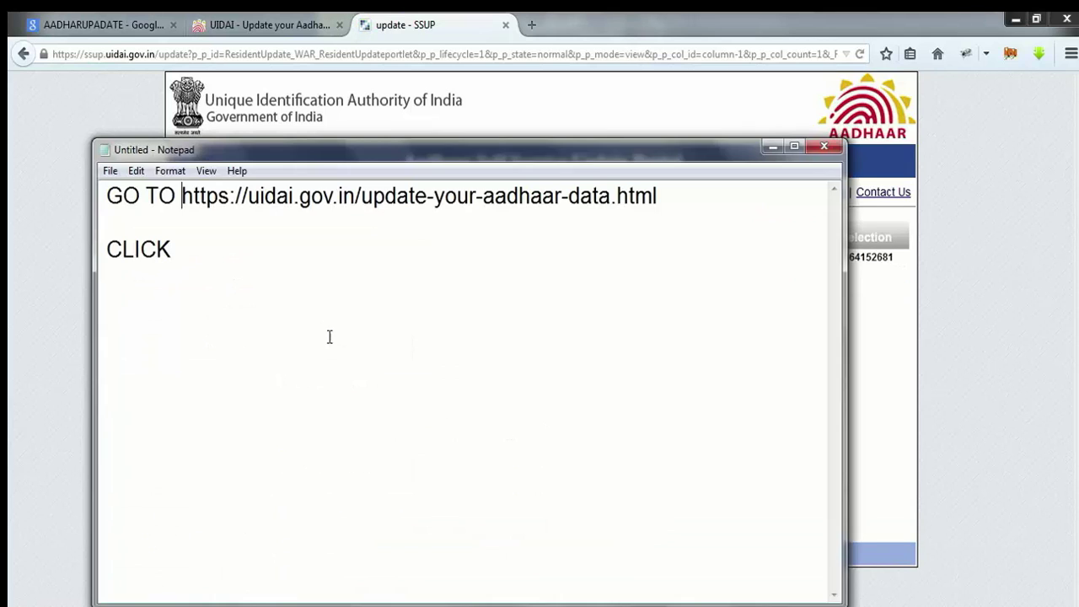
click(331, 335)
key(BackSpace)
key(BackSpace)
key(BackSpace)
key(BackSpace)
key(BackSpace)
text(STEP 2)
click(771, 150)
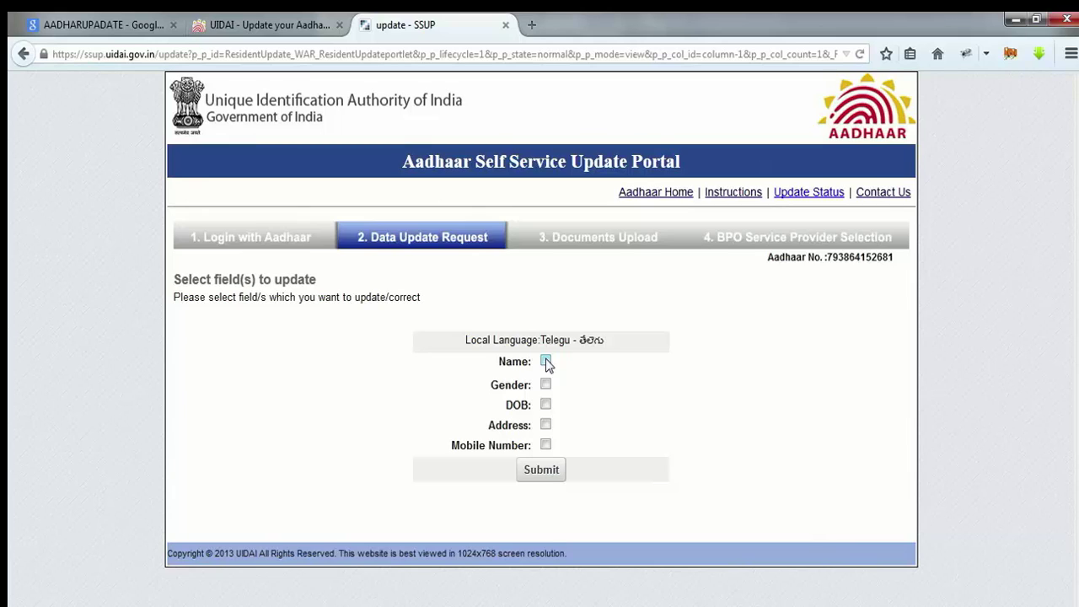
Select Address as the field to update and submit the choice
click(546, 424)
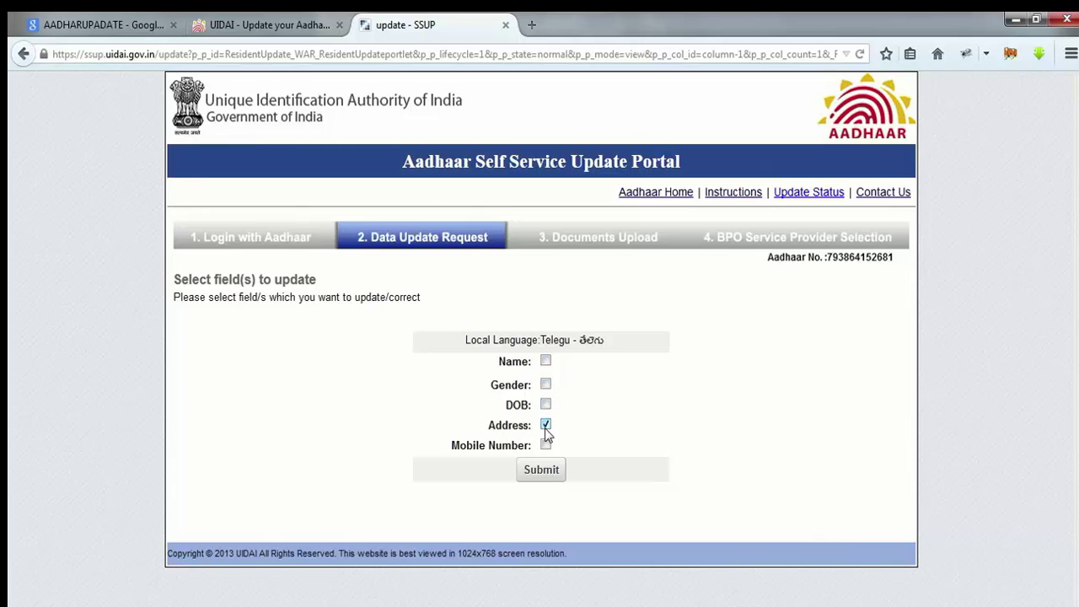
click(546, 474)
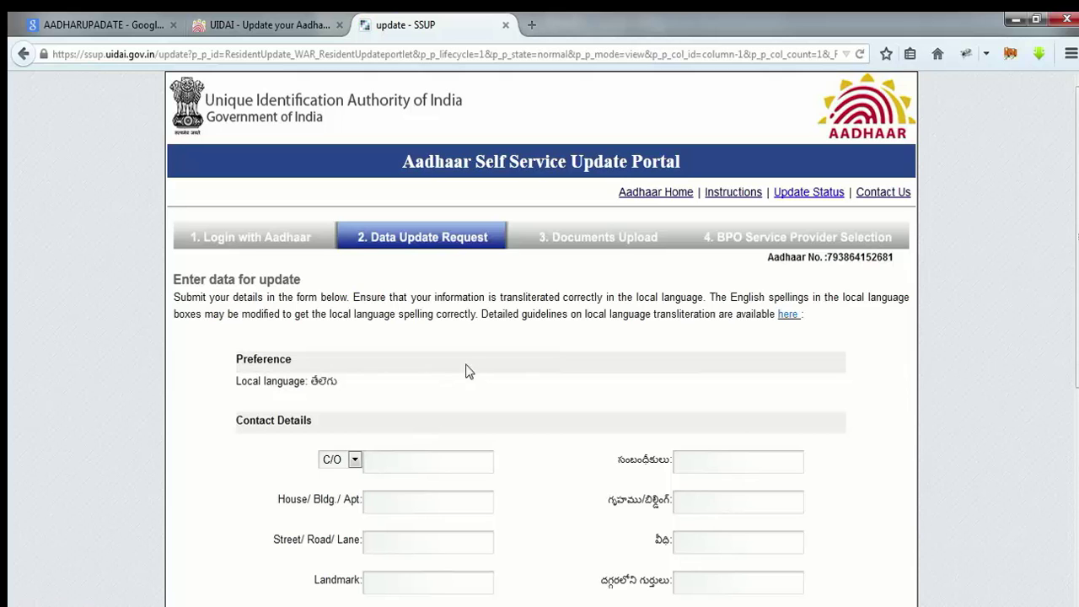
scroll(1043, 163, down, 2)
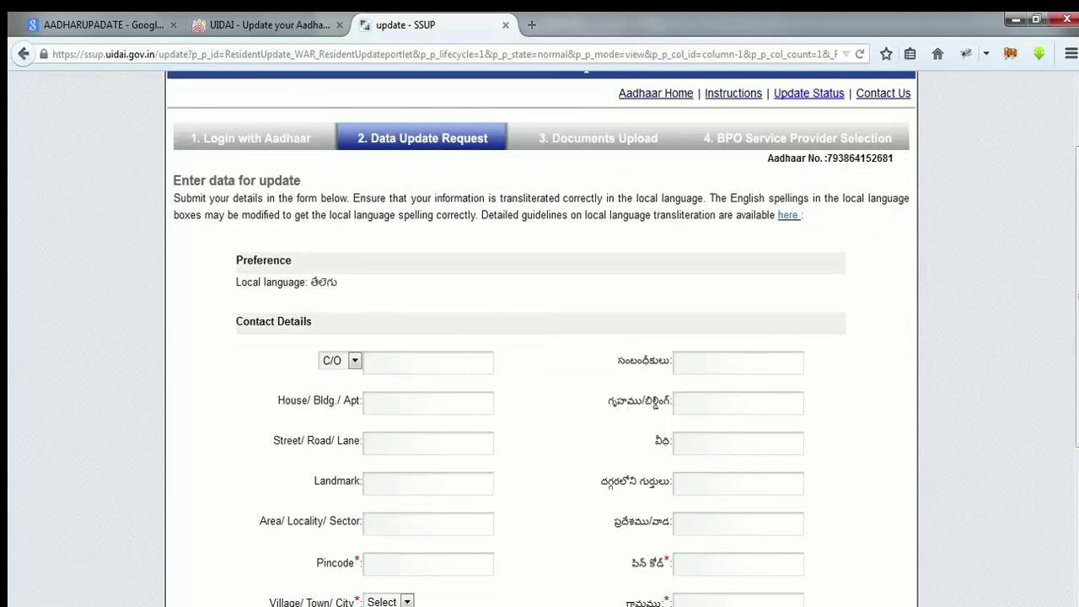
Edit Notepad's second line to read 'STEP 2 DEN FIL D DETAILS'
key(alt+Tab)
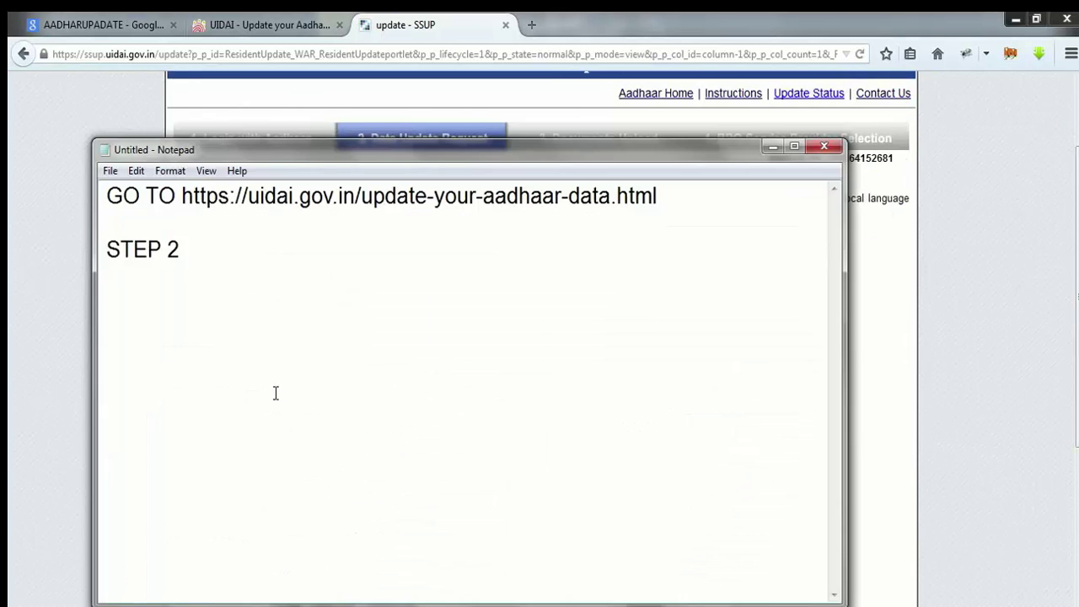
key(BackSpace)
text(2 )
text(DEN )
text(FIL D DETAILS)
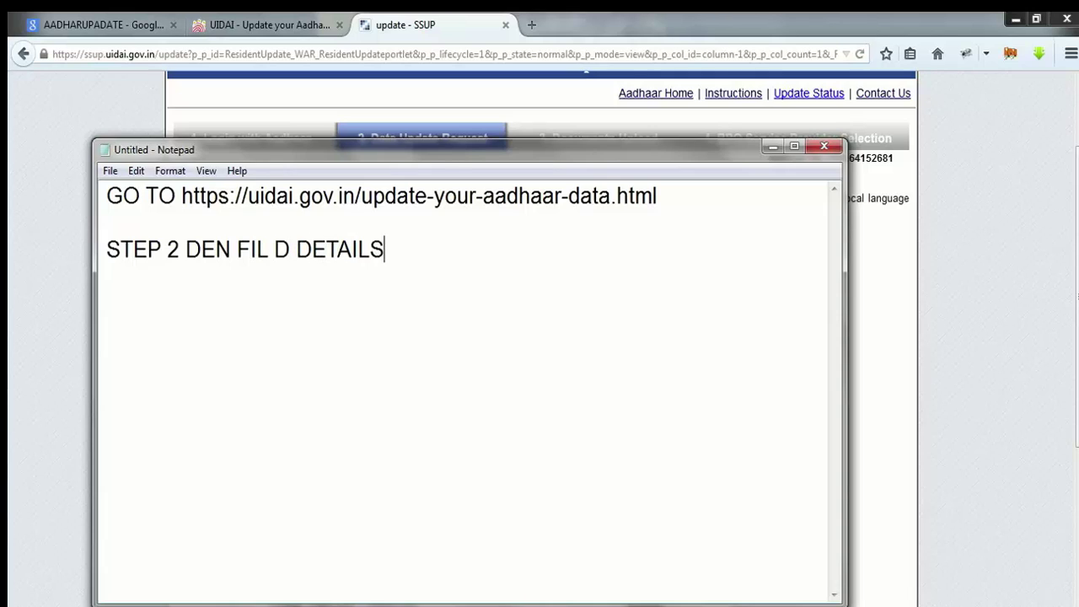
Set the C/O relation to S/O, fill the address fields, and submit the update request
click(993, 203)
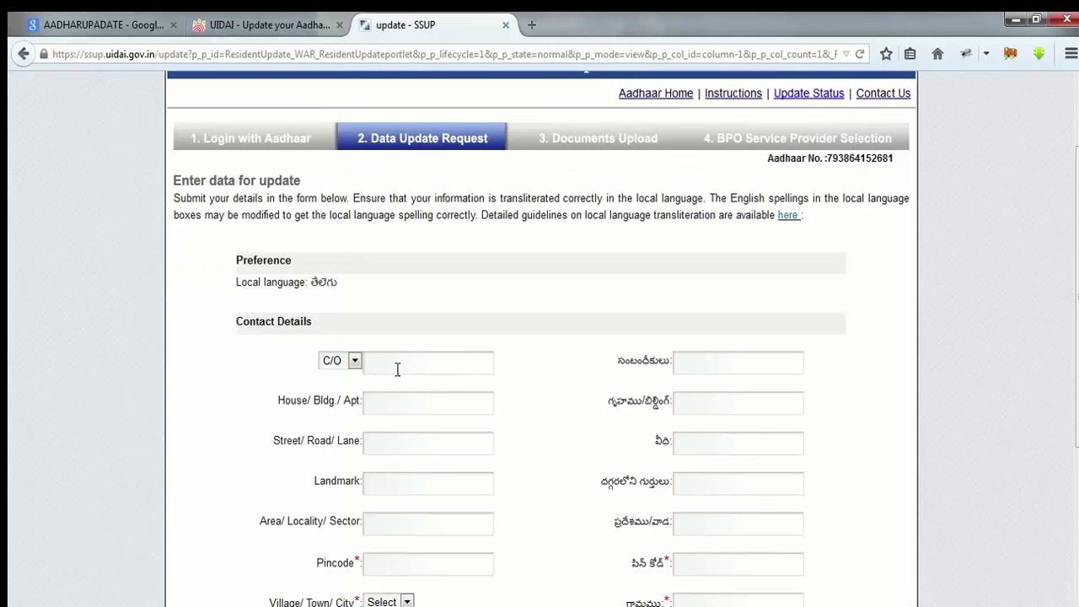
click(335, 367)
click(336, 390)
click(389, 365)
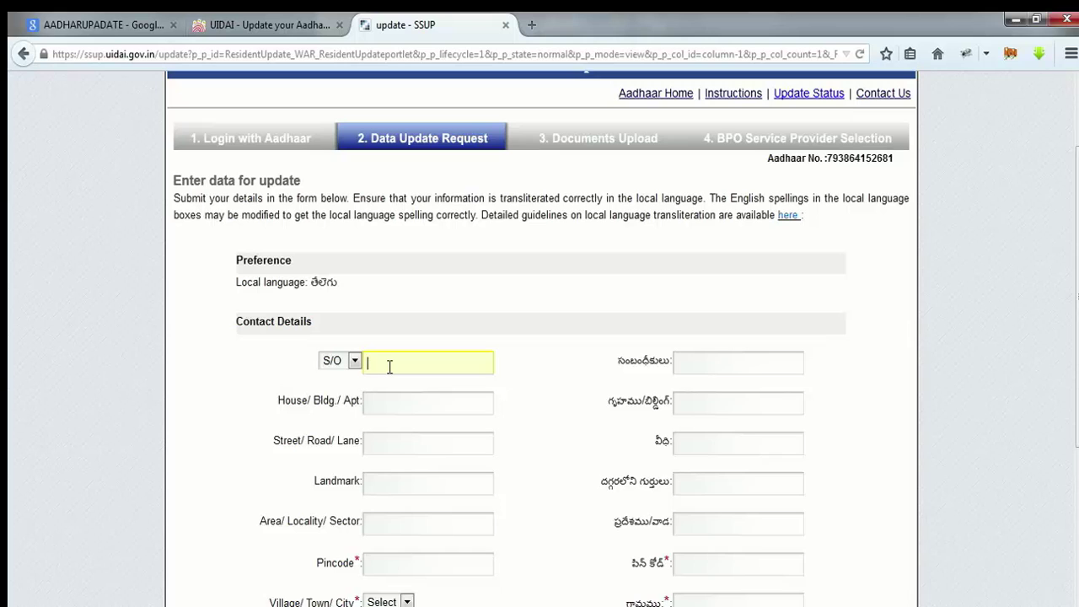
key(F5)
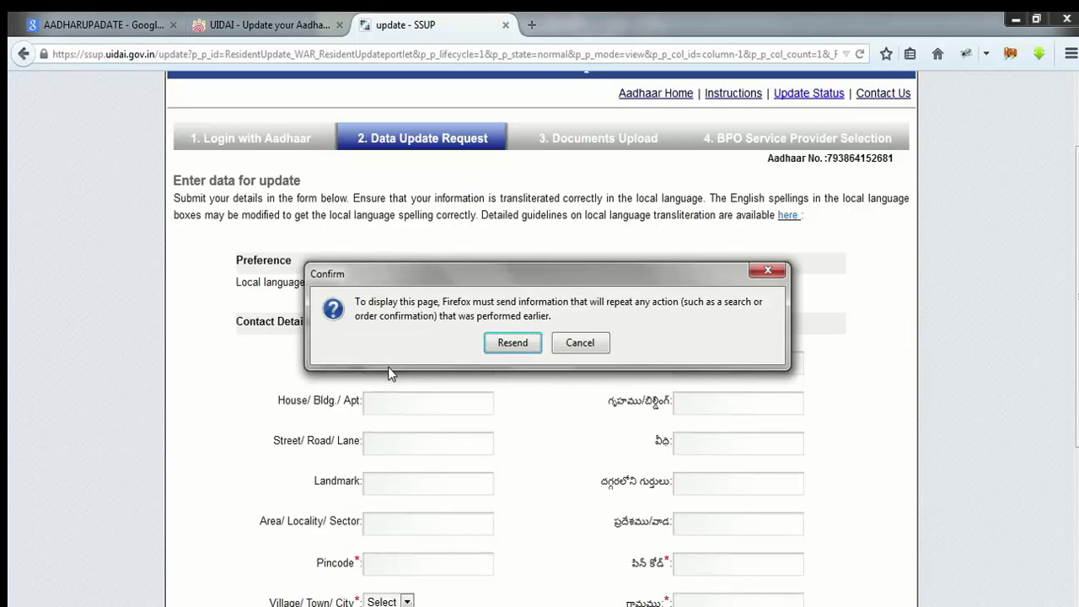
click(769, 271)
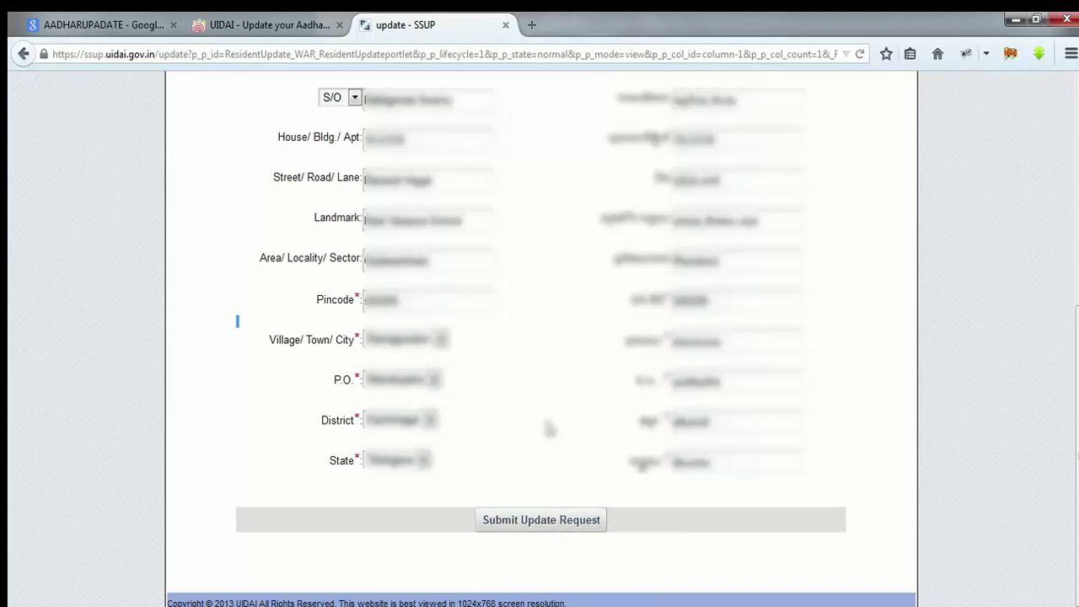
mouse_move(1077, 401)
mouse_down()
mouse_move(1077, 286)
mouse_move(1077, 420)
mouse_up()
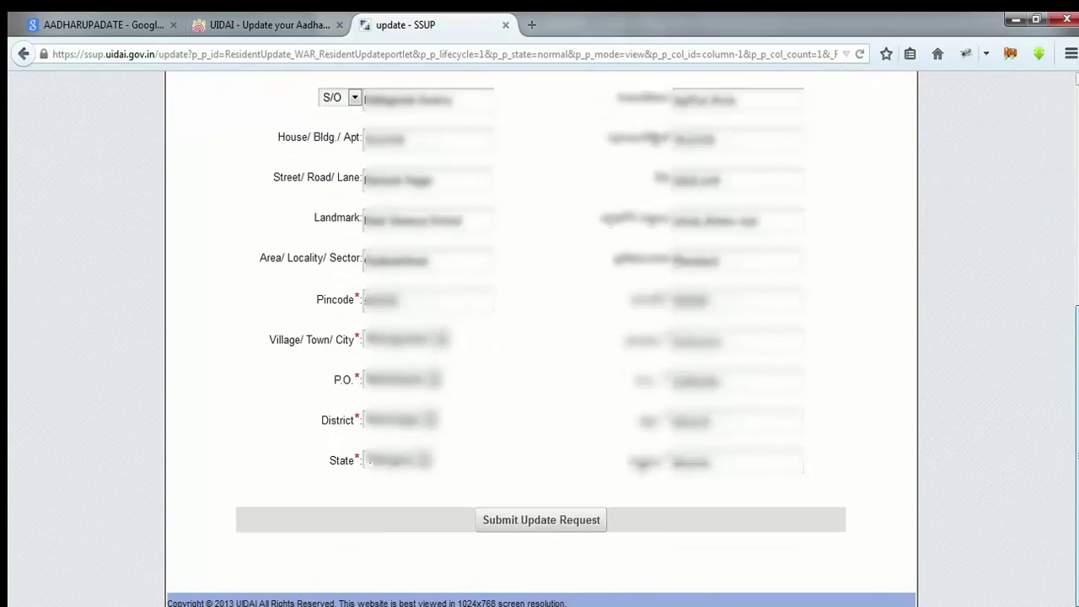
click(533, 528)
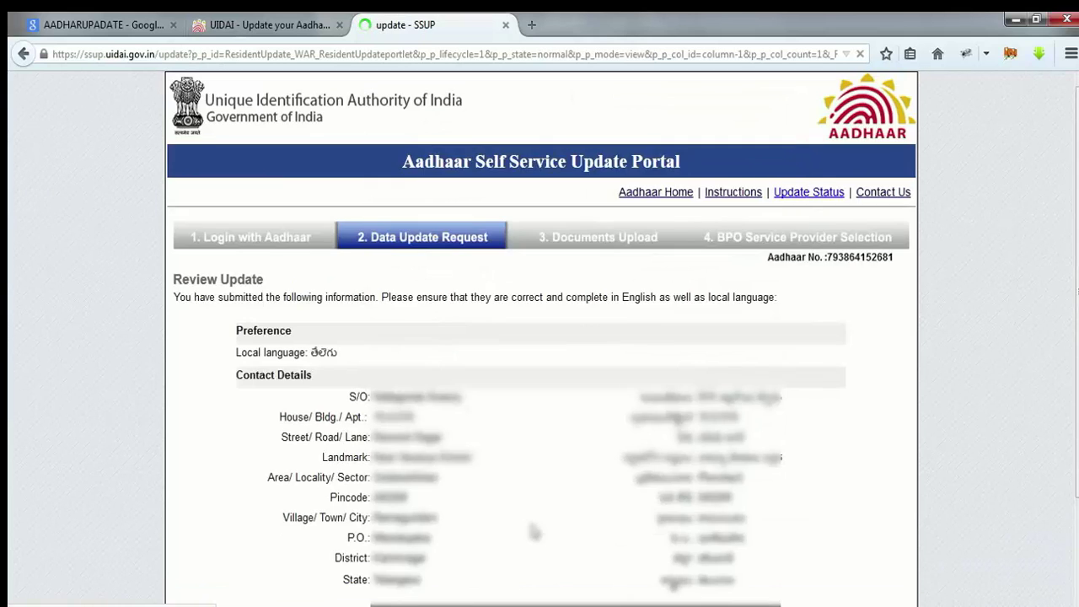
Scroll through the Review Update page, confirm the details, and proceed
scroll(1078, 230, down, 1)
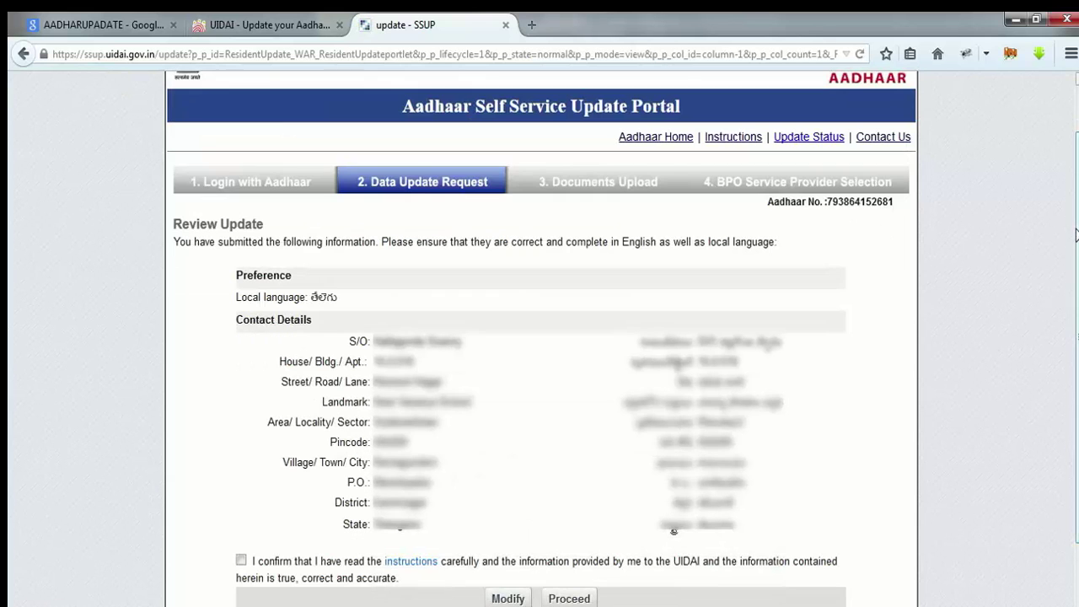
scroll(1078, 234, down, 2)
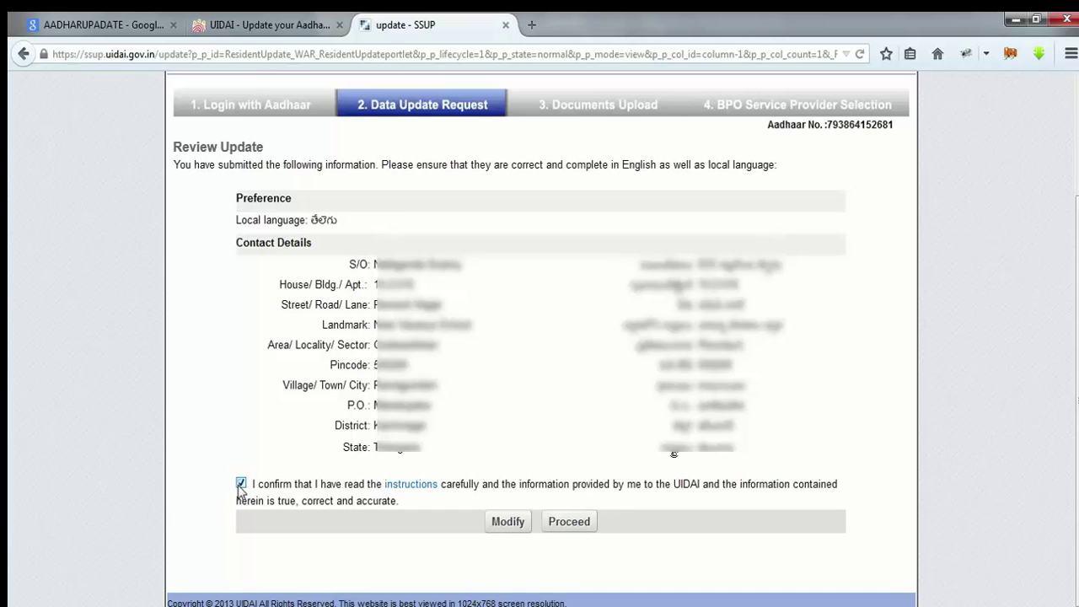
click(550, 527)
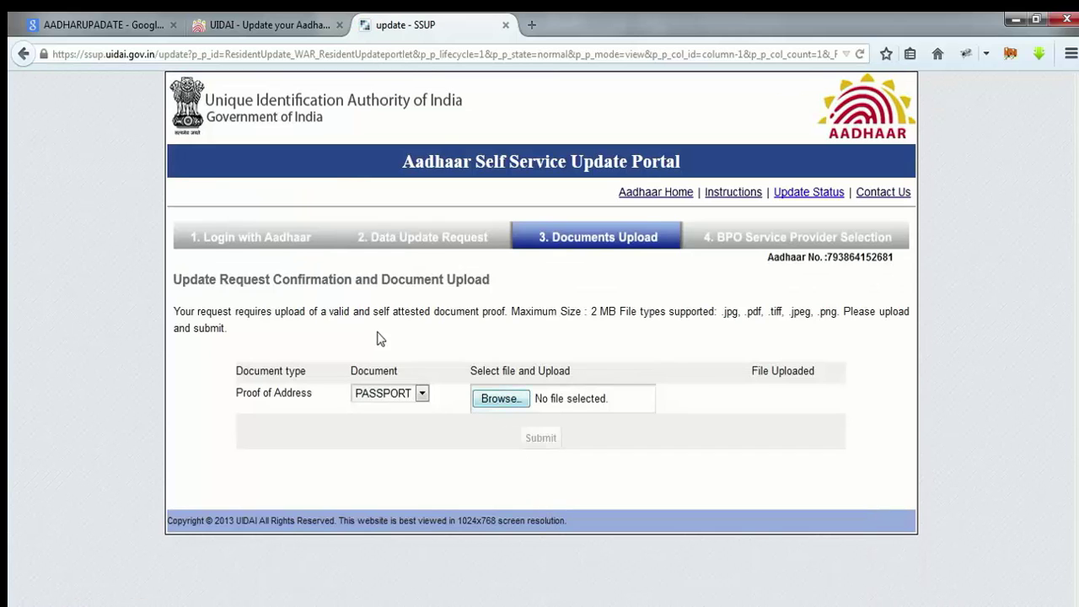
Add a third Notepad line 'STEP 3 ULOAD UR DOCUMENTS FOR PRRO'
key(alt+Tab)
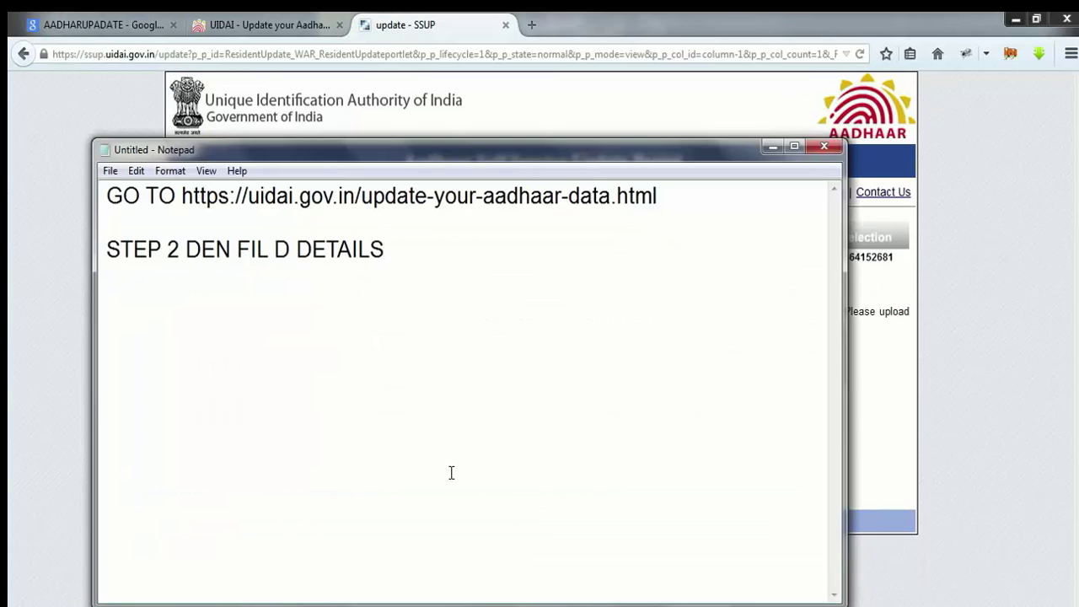
key(Return)
key(Return)
text(STEP )
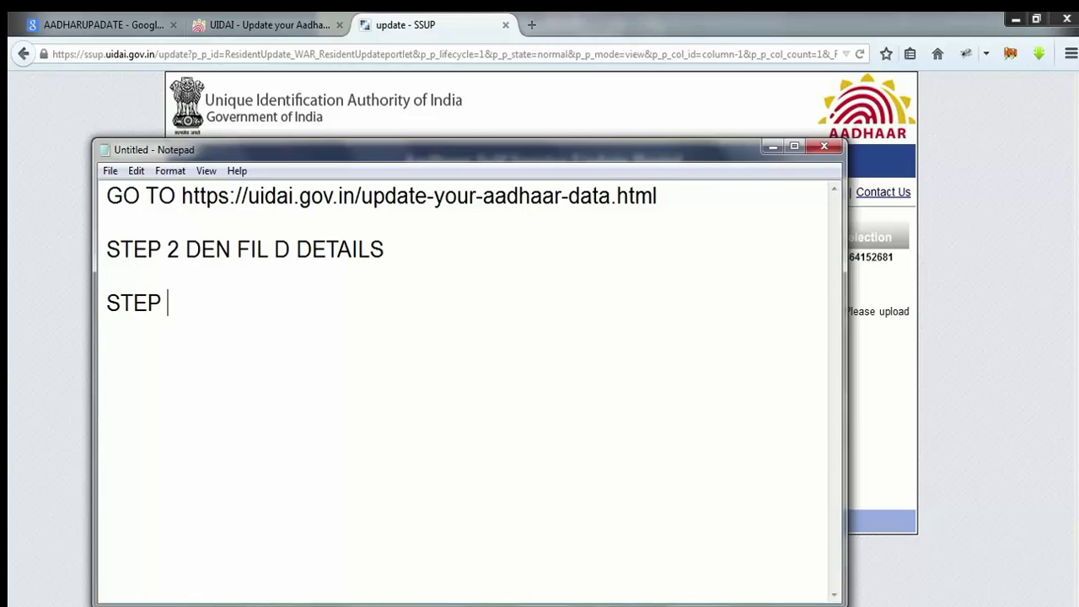
text(3 )
text(ULOAD UR DOCUMENTS FOR PRRO)
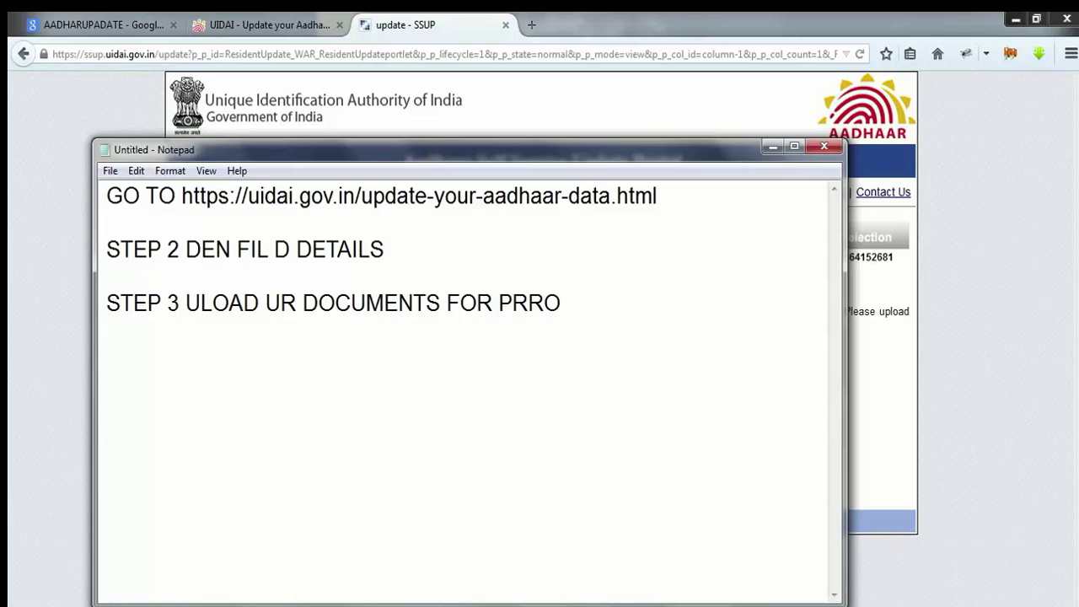
Correct the typos to UPLOAD and PROOF, then minimize Notepad
click(203, 303)
text(P)
key(BackSpace)
click(571, 308)
text(OF)
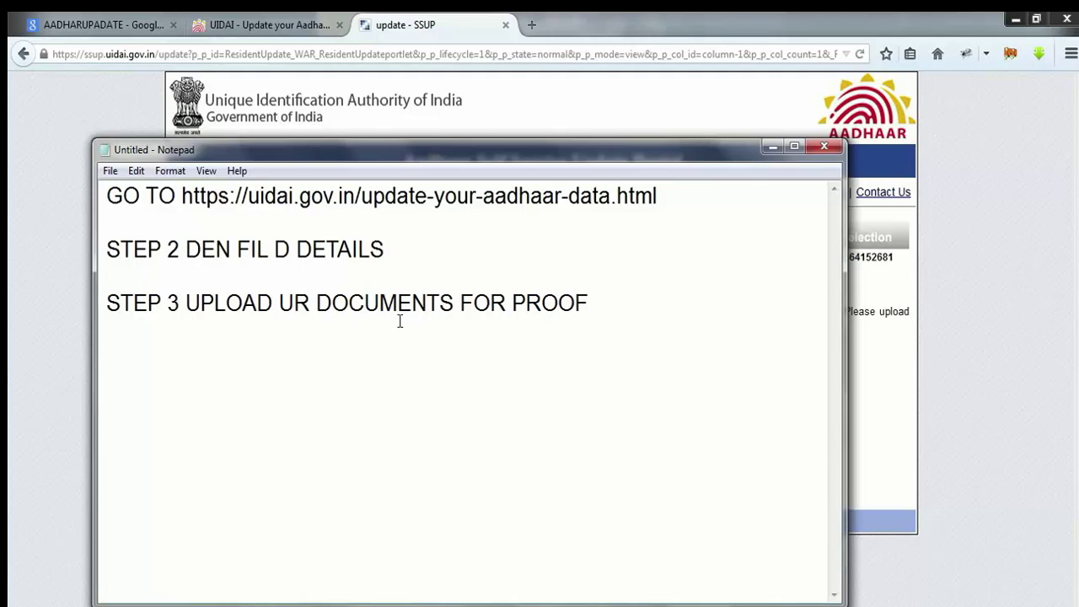
click(772, 146)
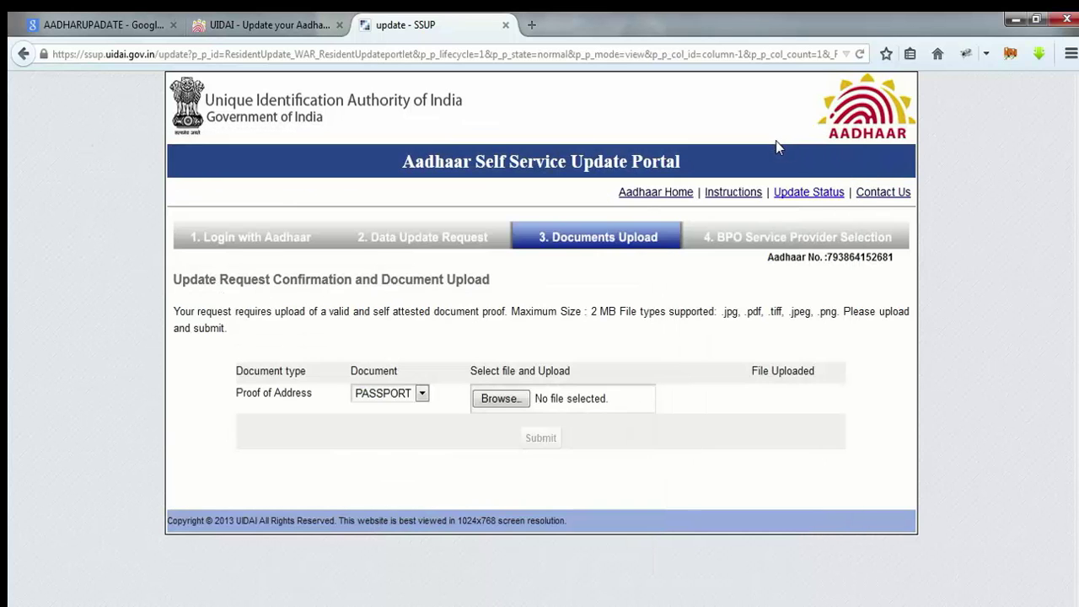
Choose DRIVING LICENSE as the proof-of-address document type
click(412, 394)
click(418, 394)
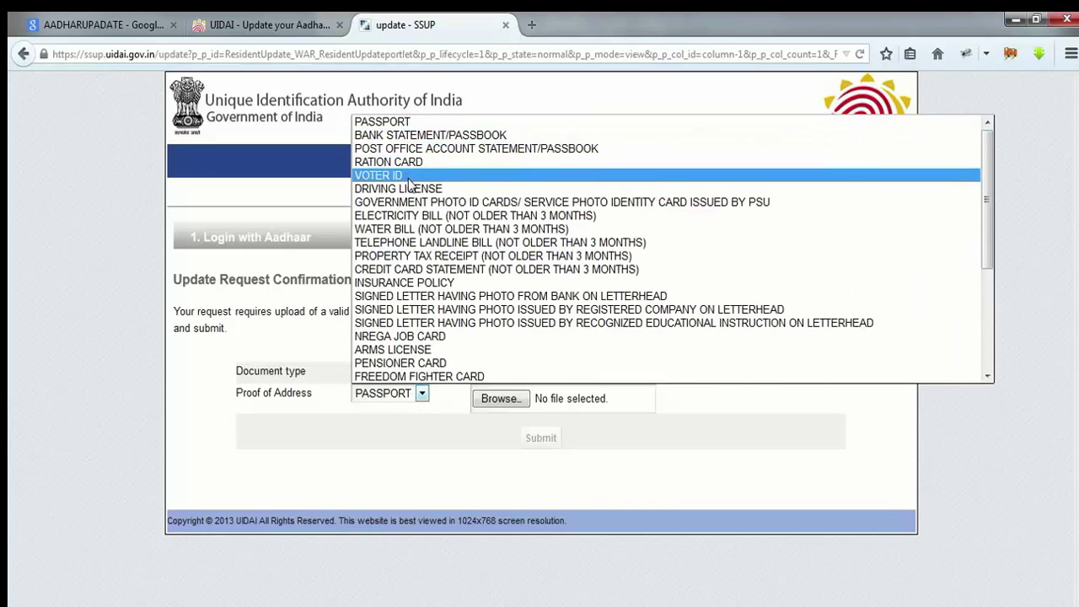
key(Escape)
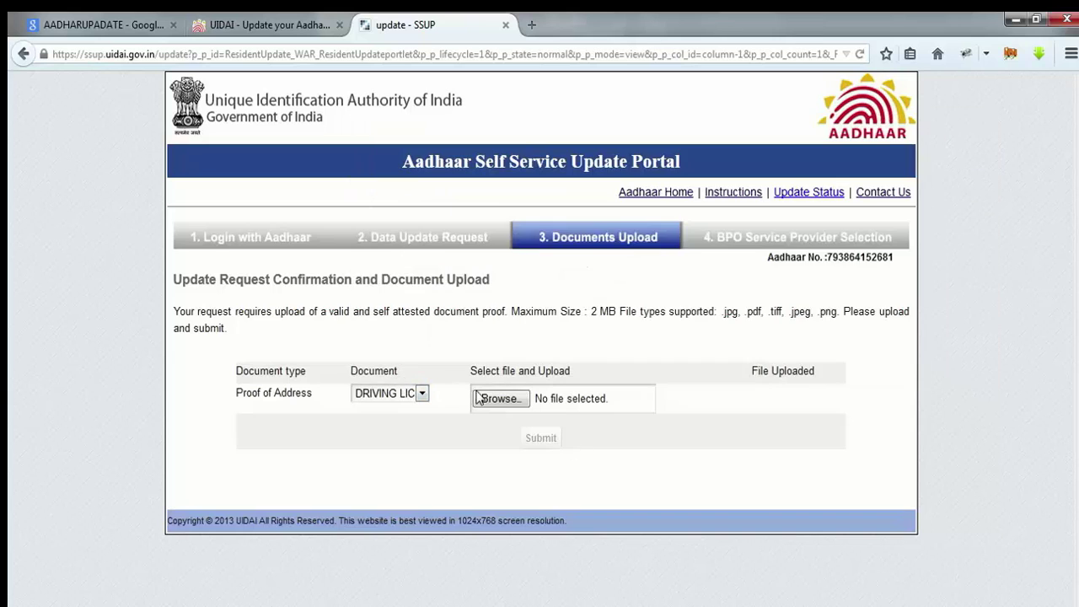
Upload driving_license.jpg from KINGSTON (H:) > New folder and submit it
click(482, 398)
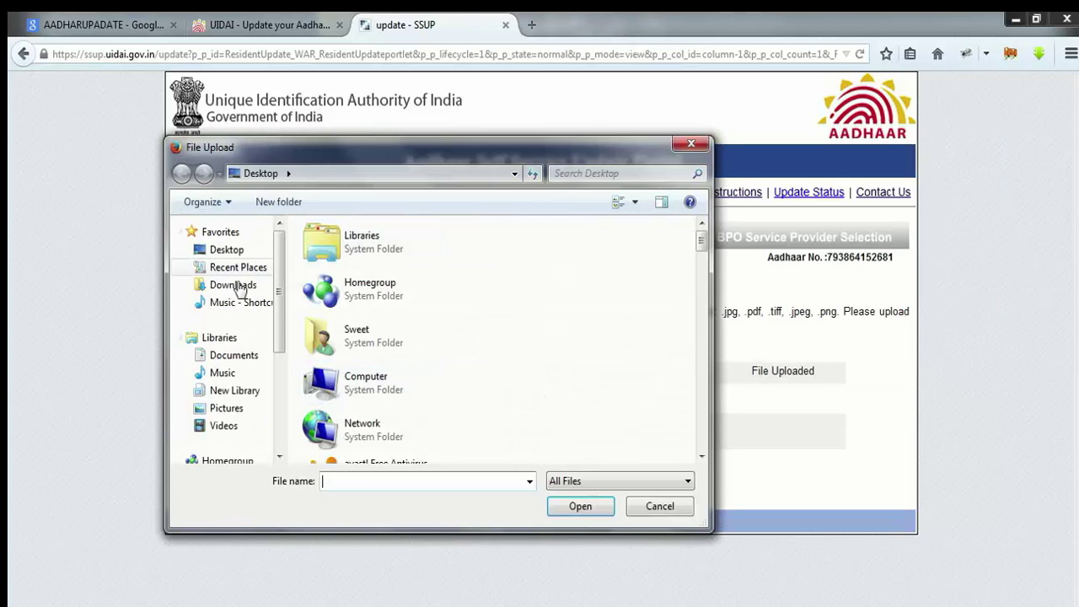
drag(280, 333, 280, 440)
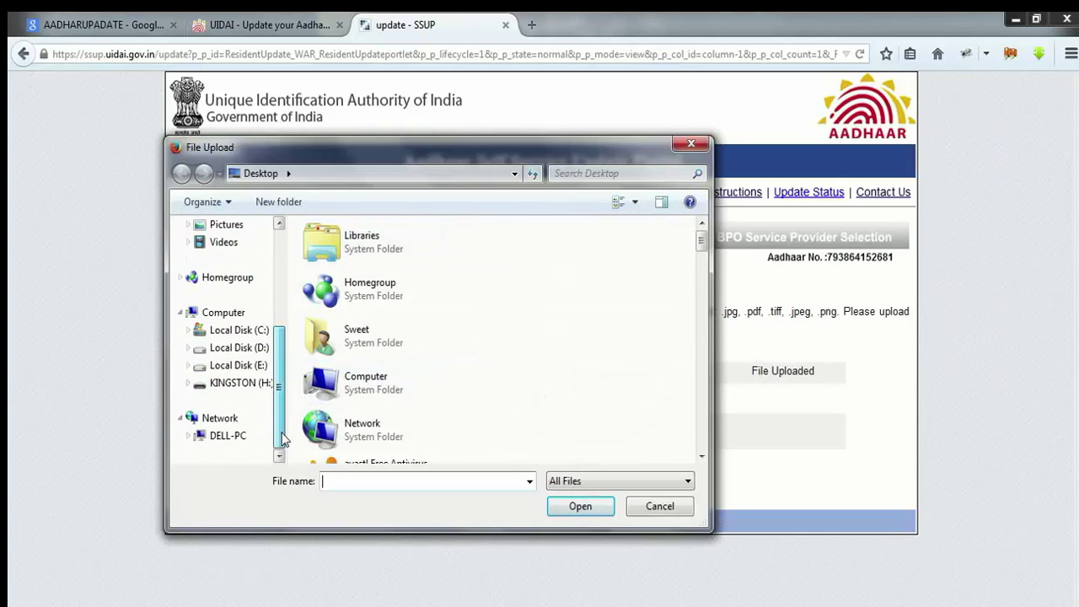
click(243, 384)
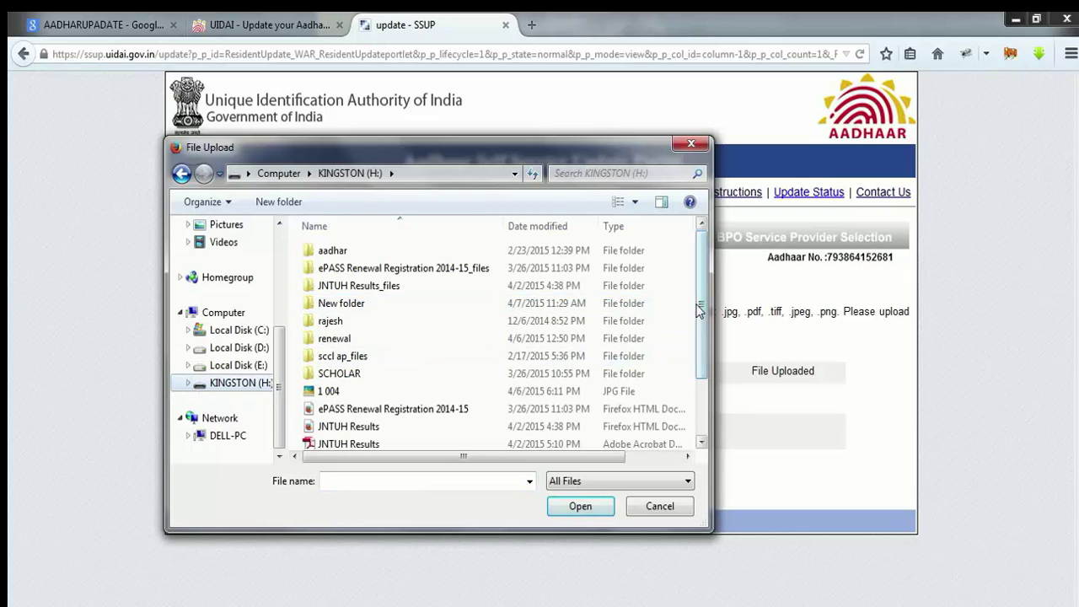
drag(700, 311, 707, 395)
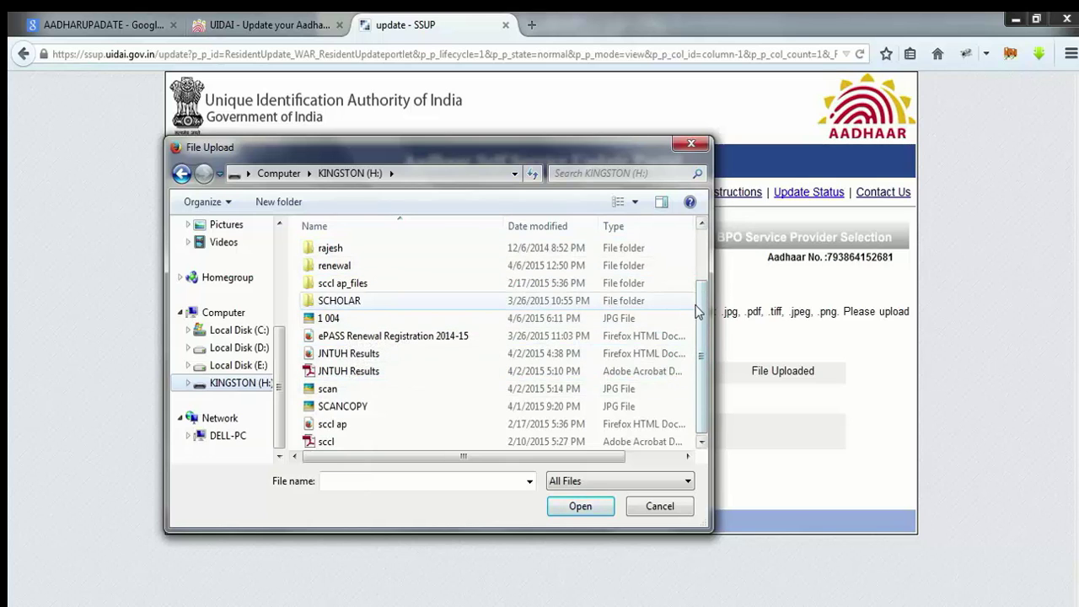
drag(702, 312, 716, 259)
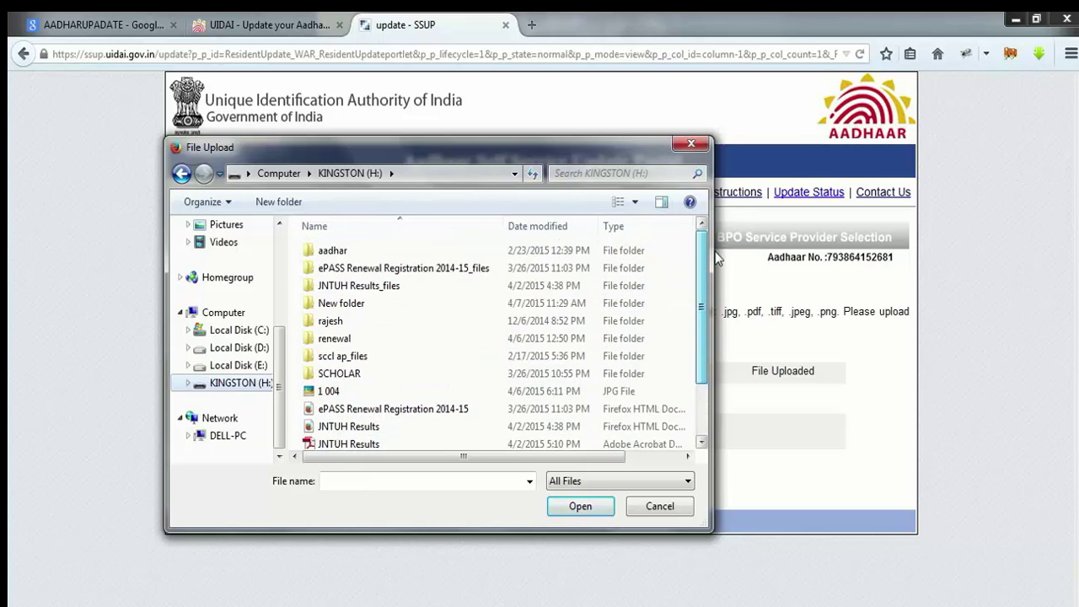
double_click(384, 304)
double_click(357, 251)
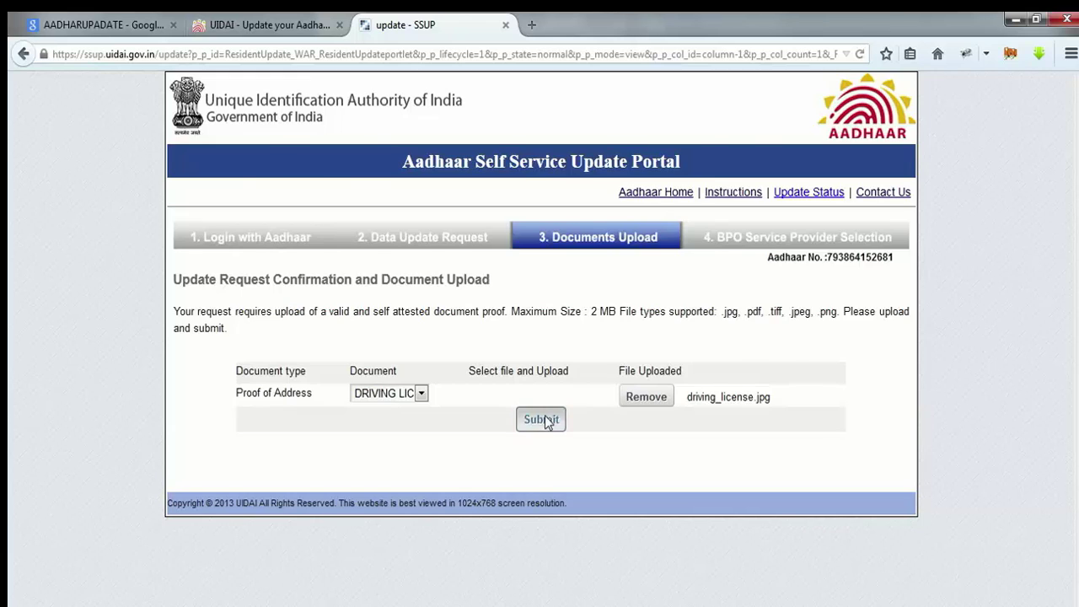
click(544, 419)
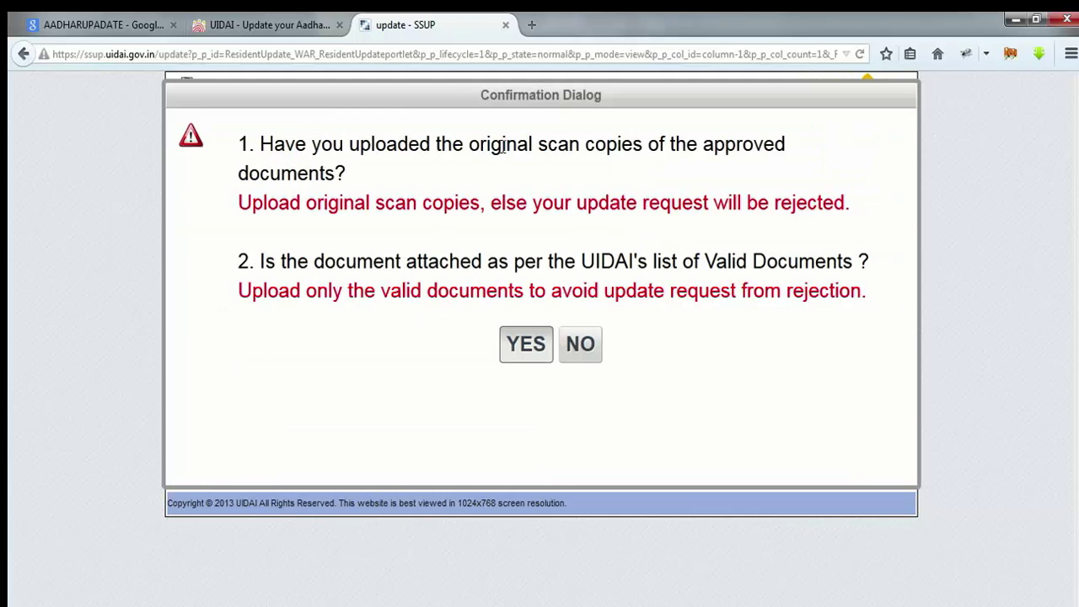
Answer YES to confirm the uploaded documents are original and valid
click(530, 346)
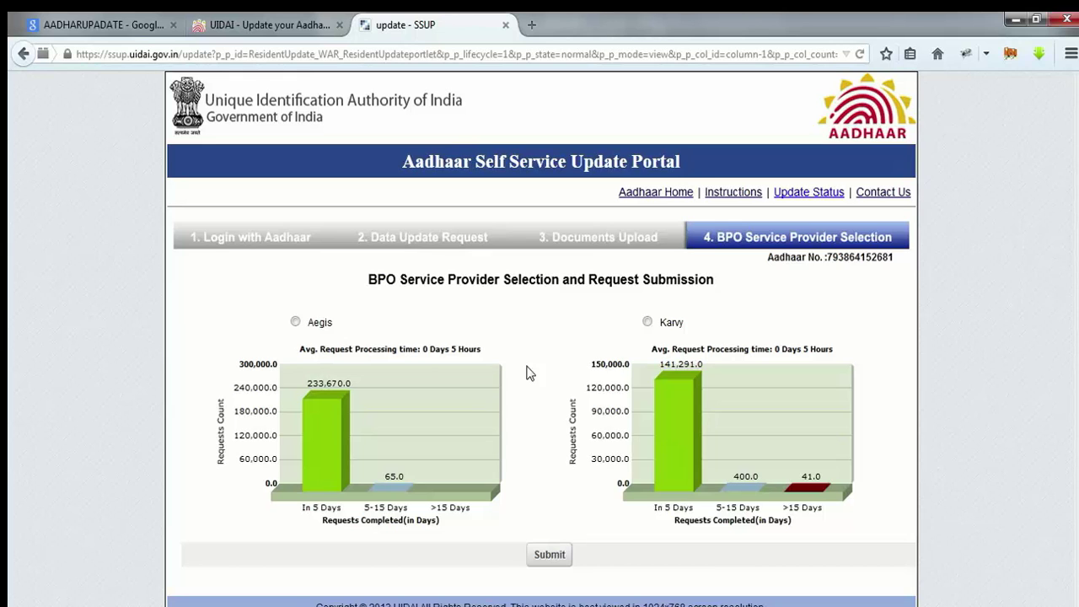
Add a 'STEP 4 BPO SELECTION' line below STEP 3 in the Notepad notes, then minimize them
click(278, 603)
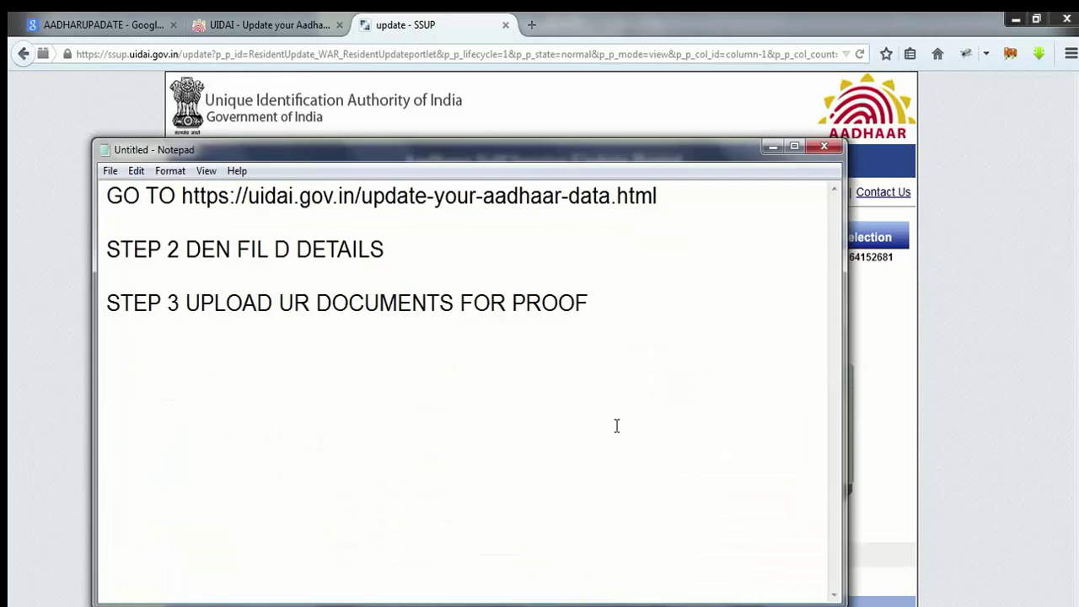
key(Return)
key(Return)
text(STEP 4)
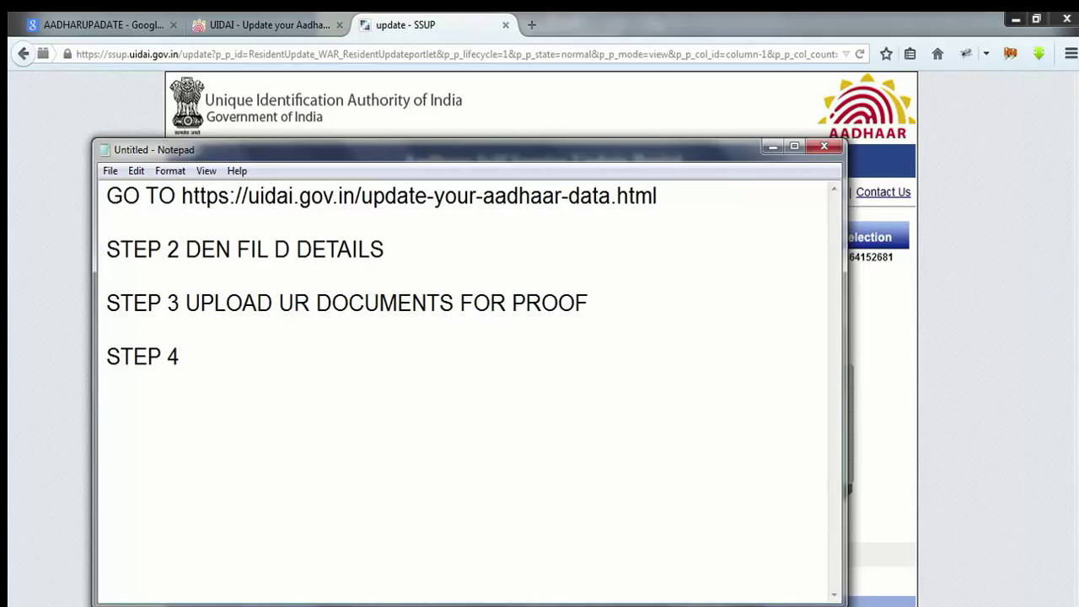
text( BPO SELECTION)
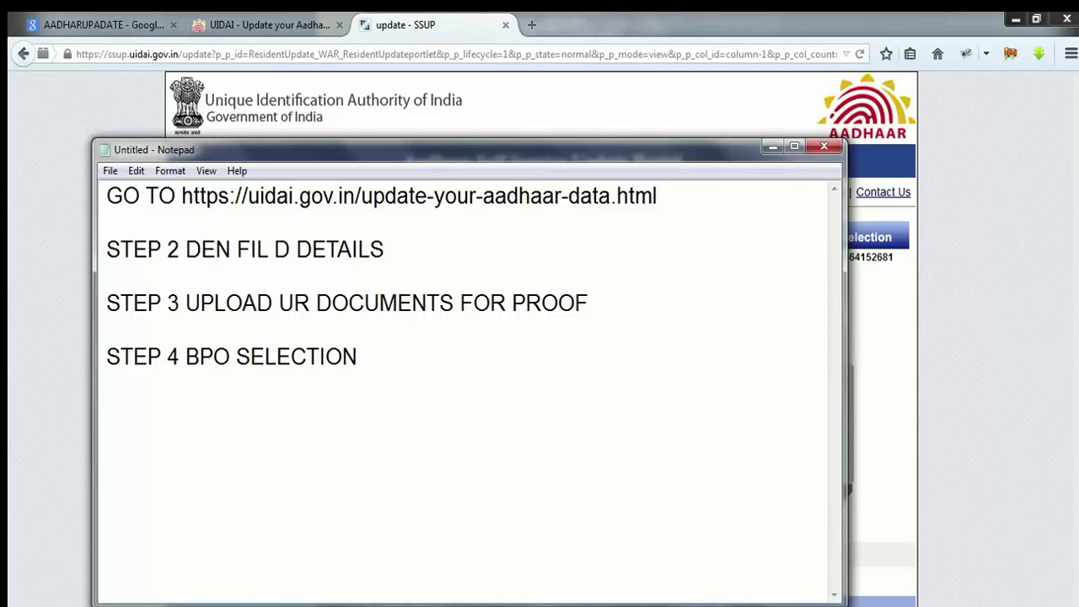
click(771, 147)
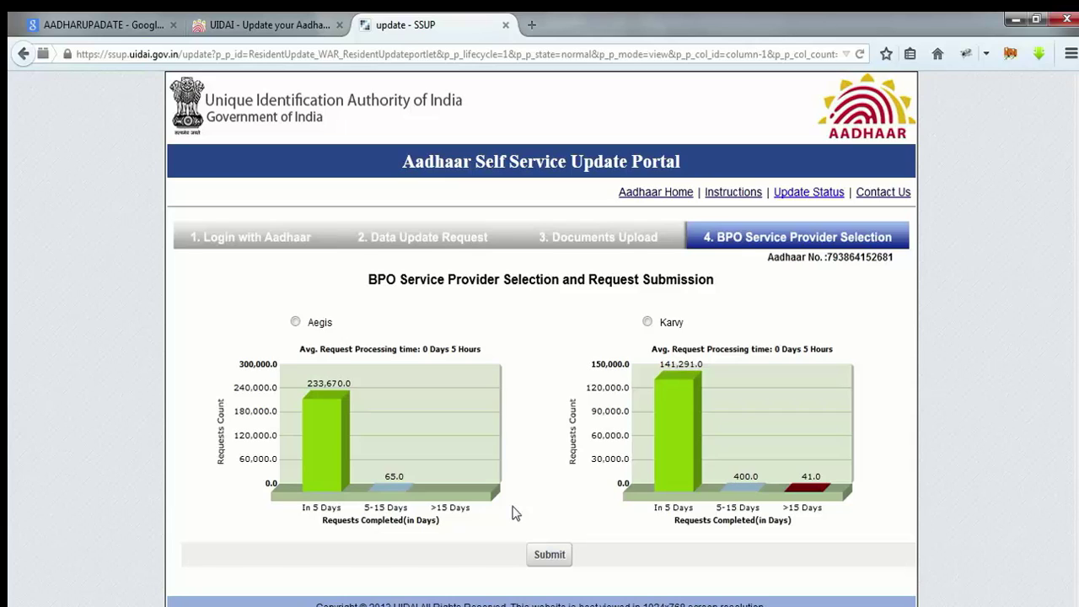
Choose Karvy as the BPO service provider and submit the address update request
click(648, 322)
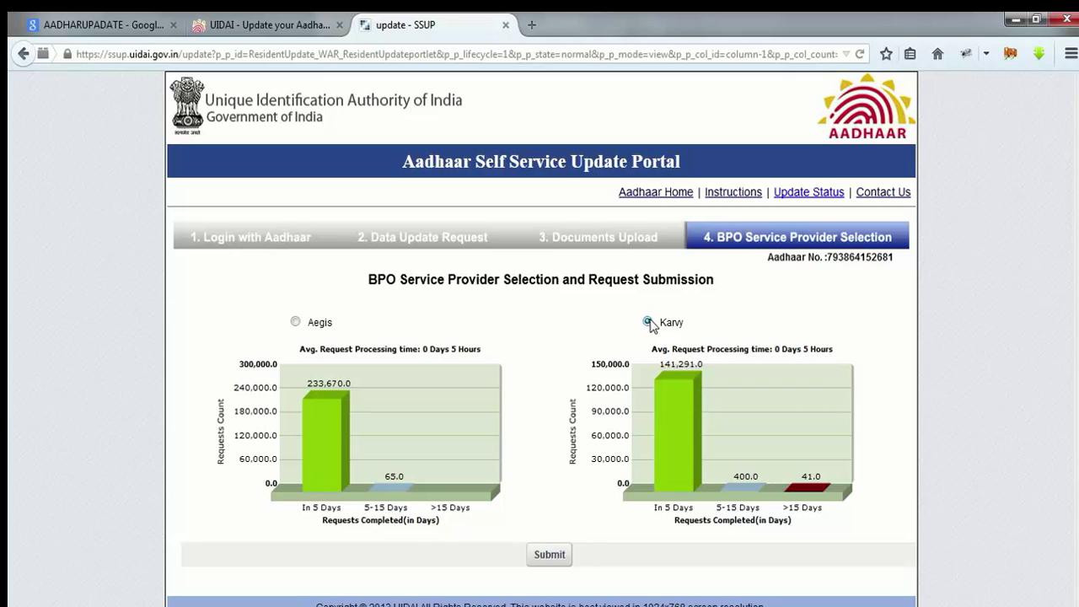
click(553, 557)
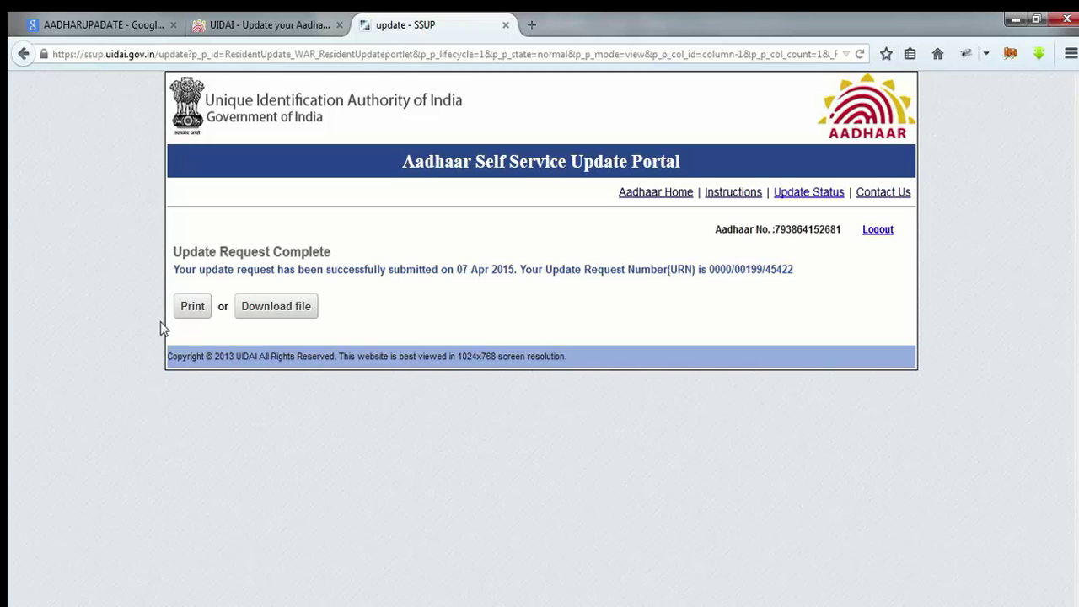
Download the acknowledgement file and select the text around its Aadhaar number line
right_click(275, 317)
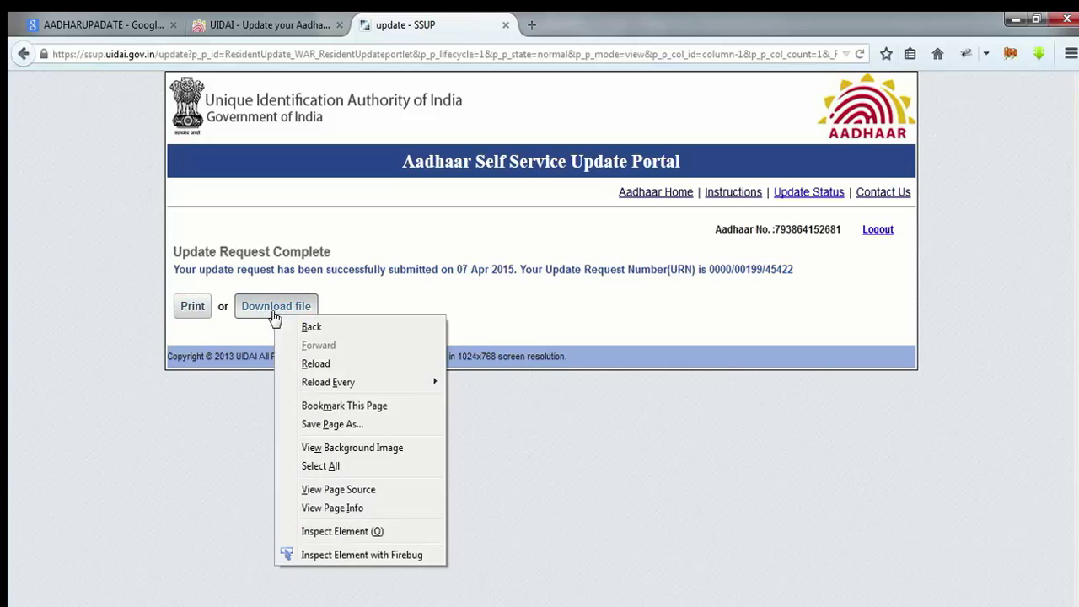
click(267, 308)
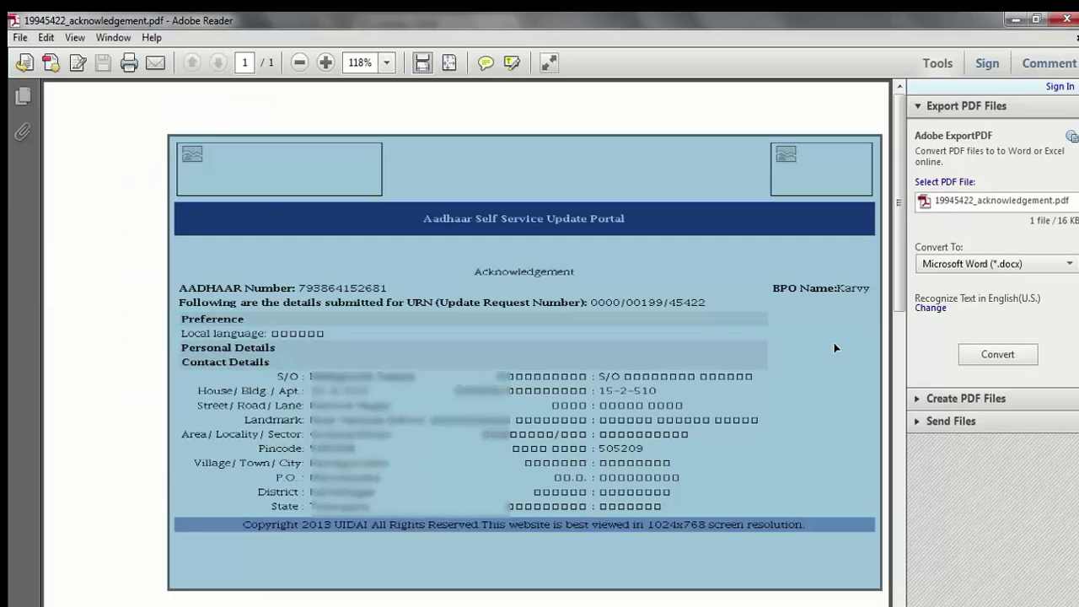
click(834, 347)
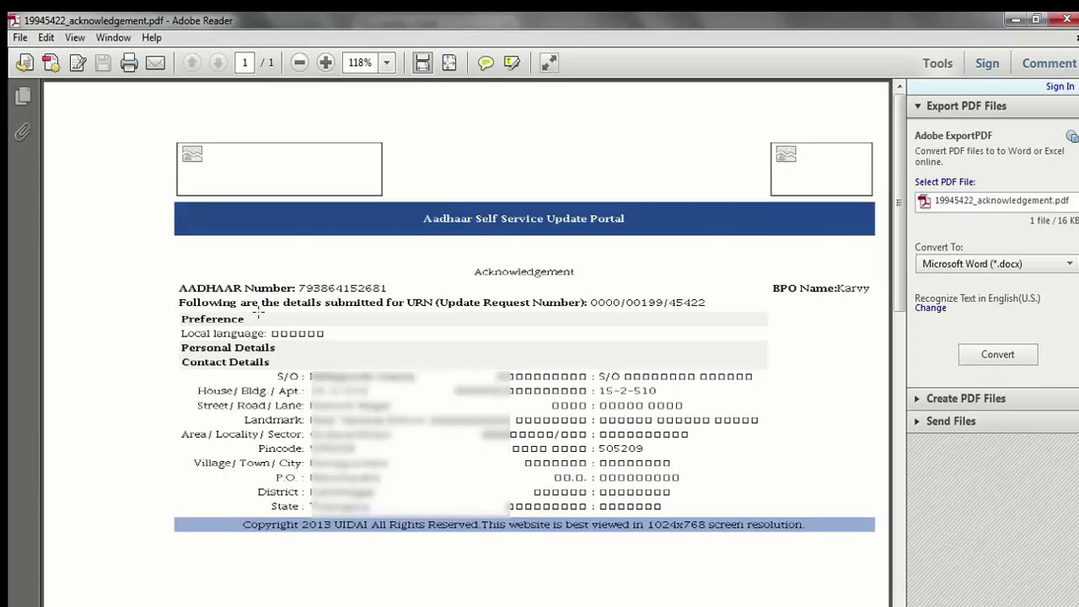
drag(256, 314, 293, 228)
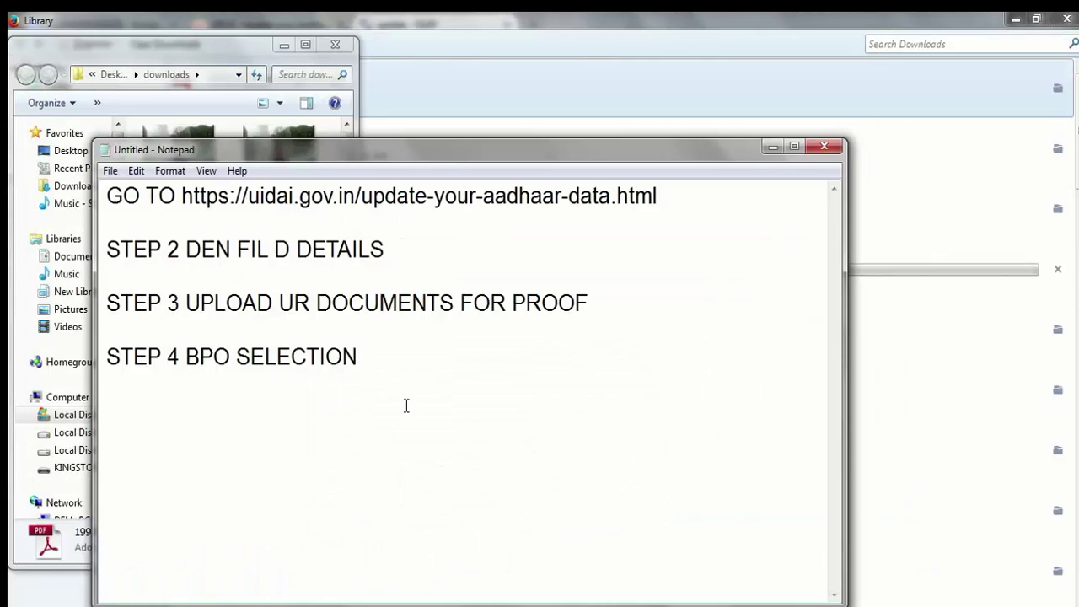
key(Return)
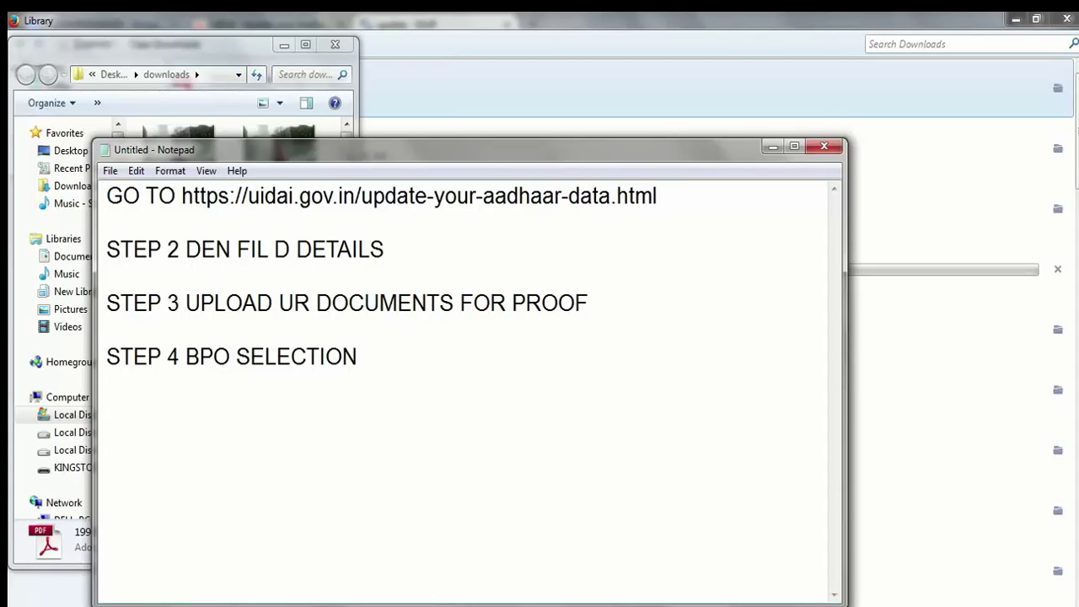